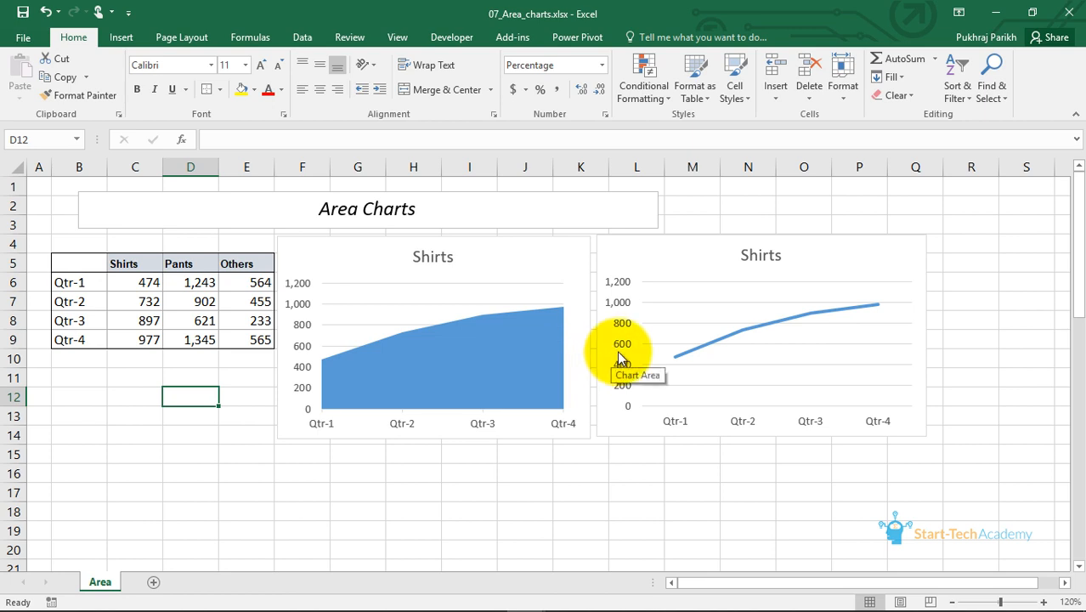
pyautogui.click(639, 353)
pyautogui.click(710, 342)
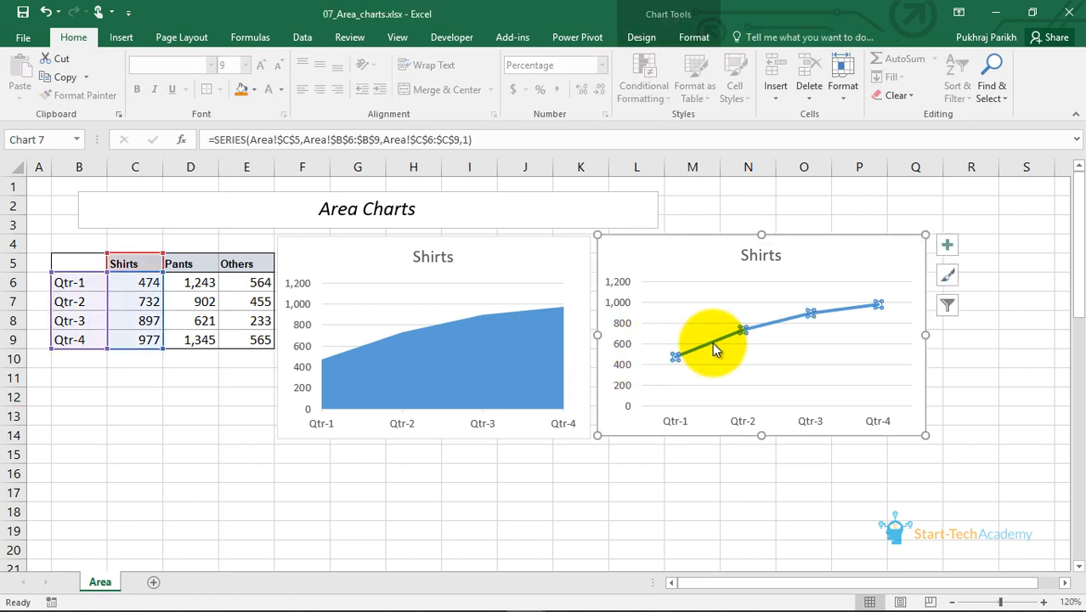
pyautogui.click(453, 348)
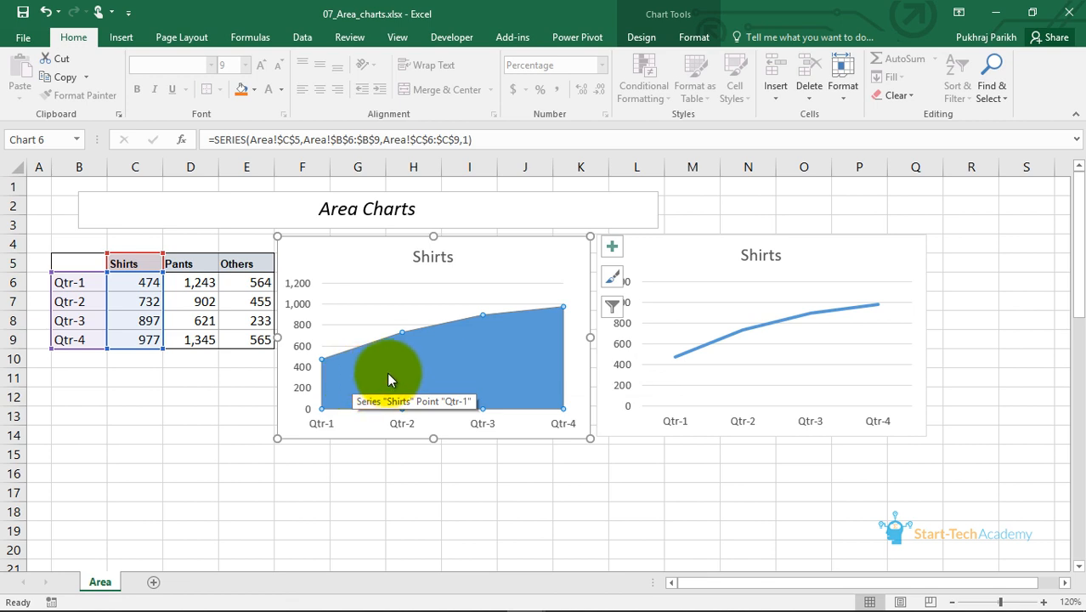
pyautogui.rightClick(463, 361)
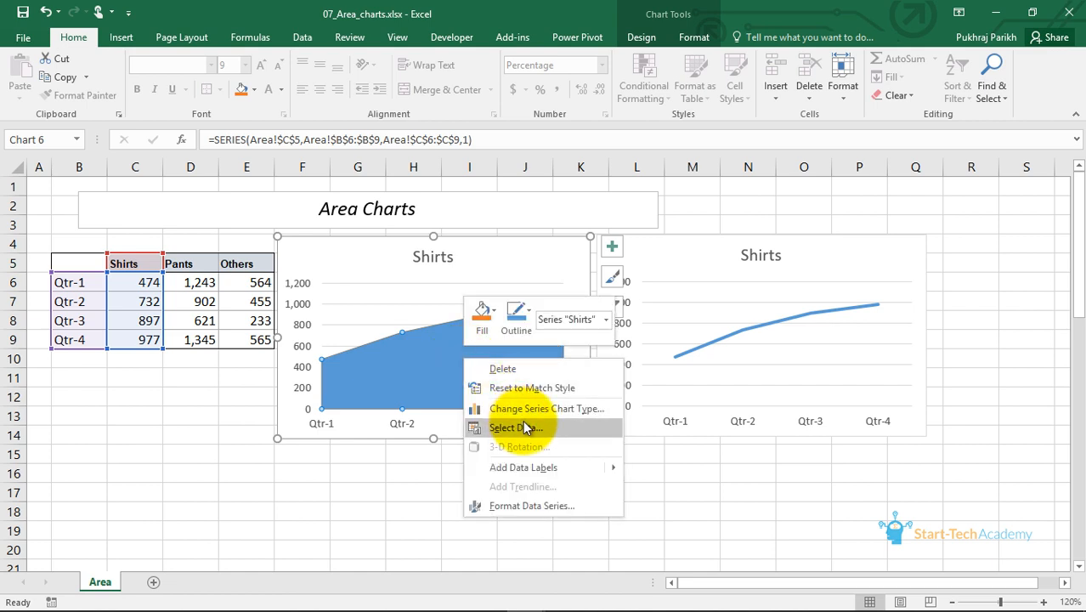
pyautogui.click(419, 348)
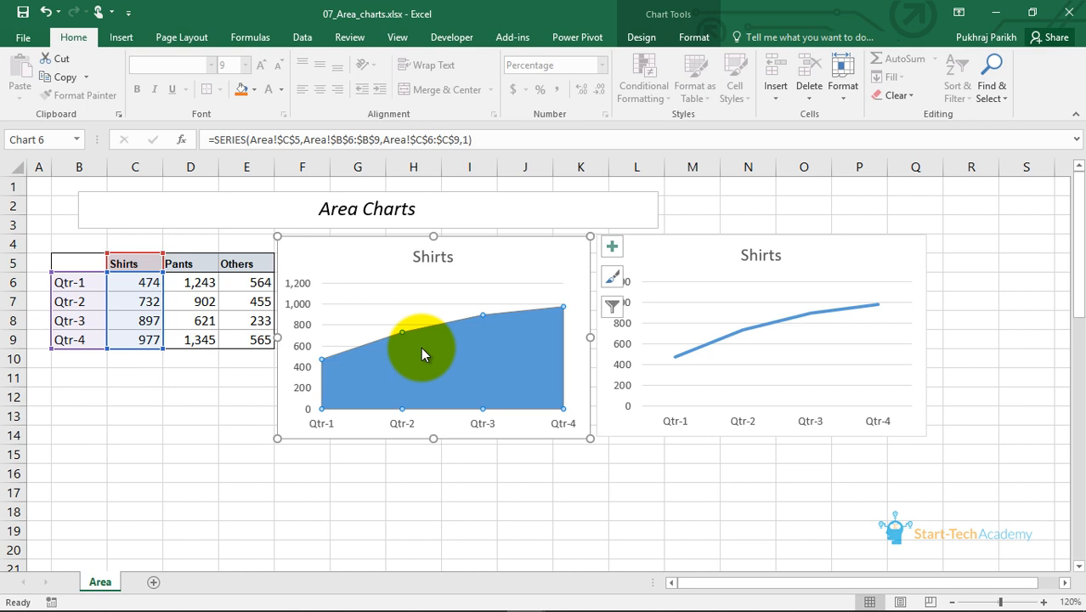
# - Add a Pants series to the Shirts area chart, using D5 as its name and D6:D9 as its values
pyautogui.rightClick(420, 347)
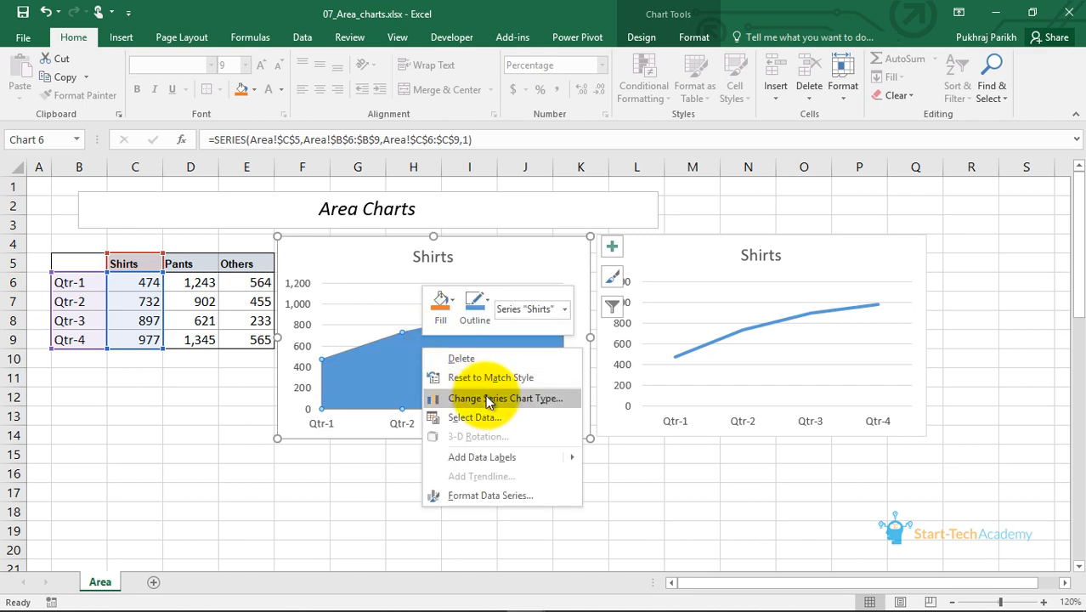
pyautogui.click(478, 417)
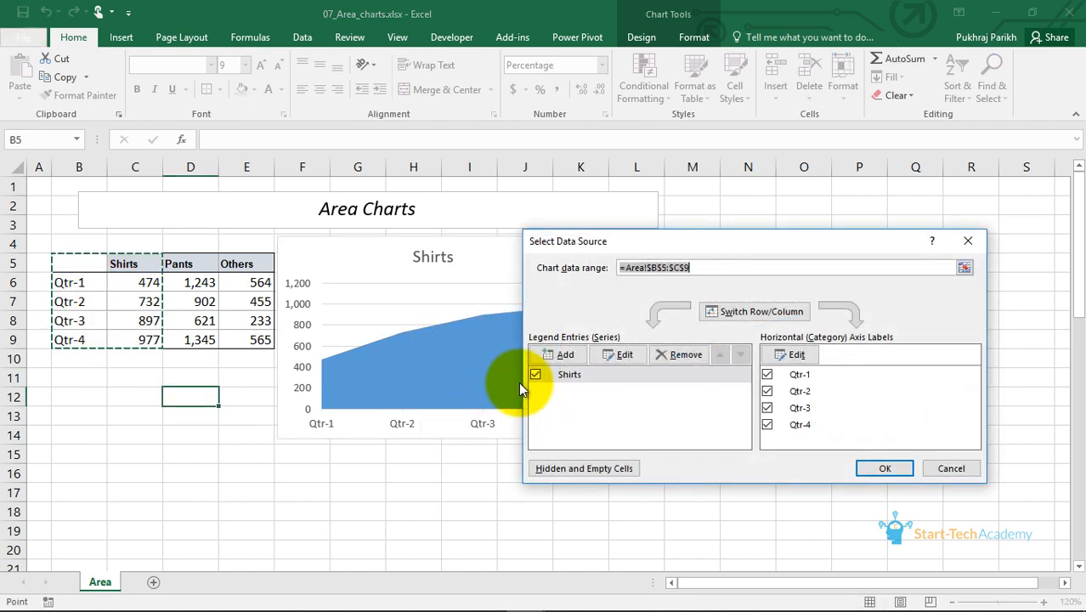
pyautogui.click(566, 357)
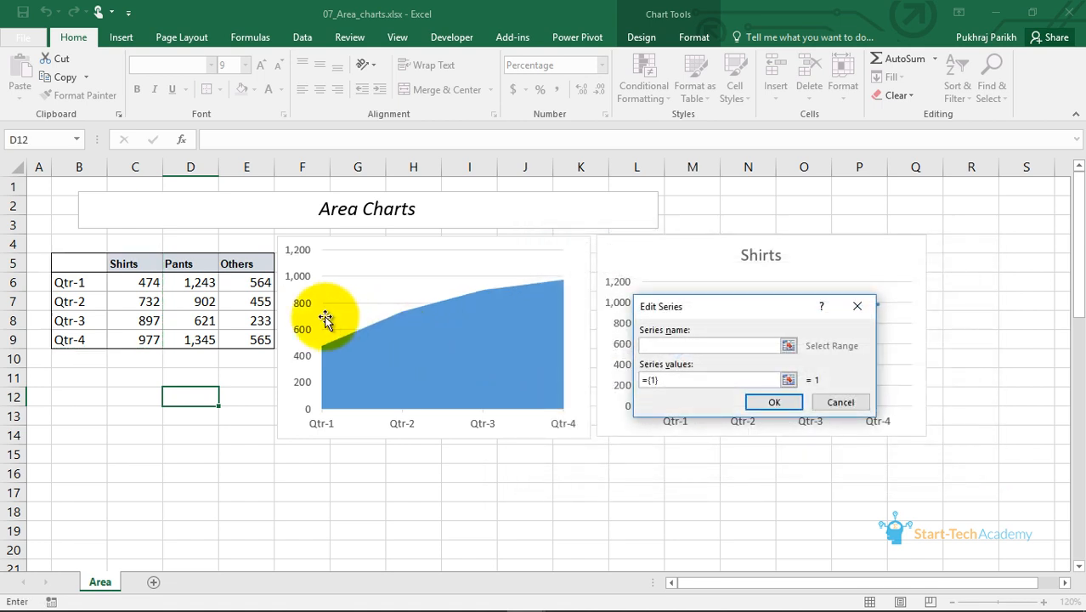
pyautogui.click(179, 263)
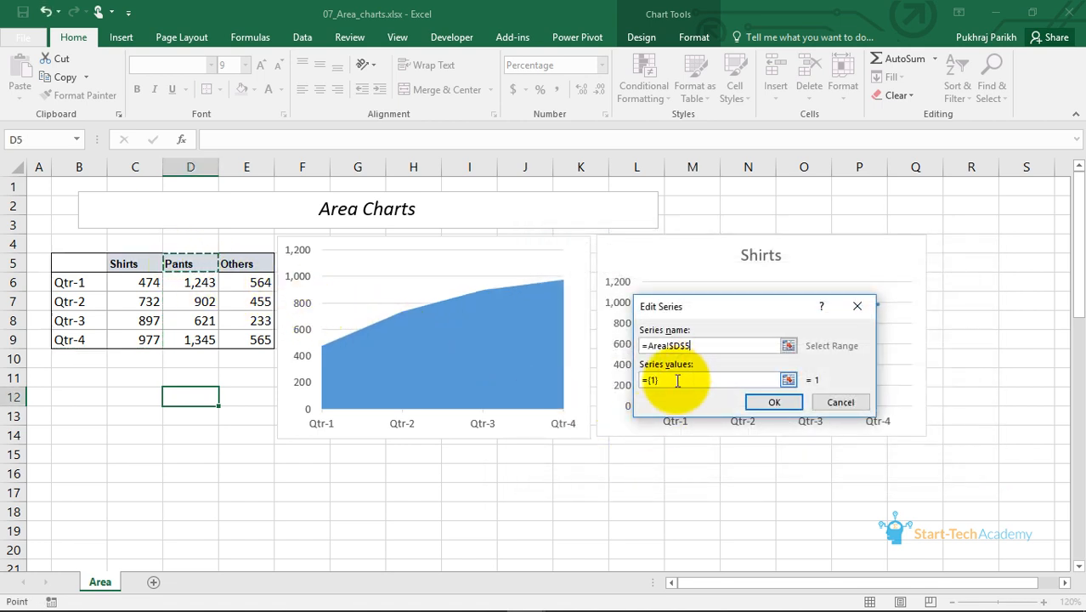
pyautogui.click(789, 380)
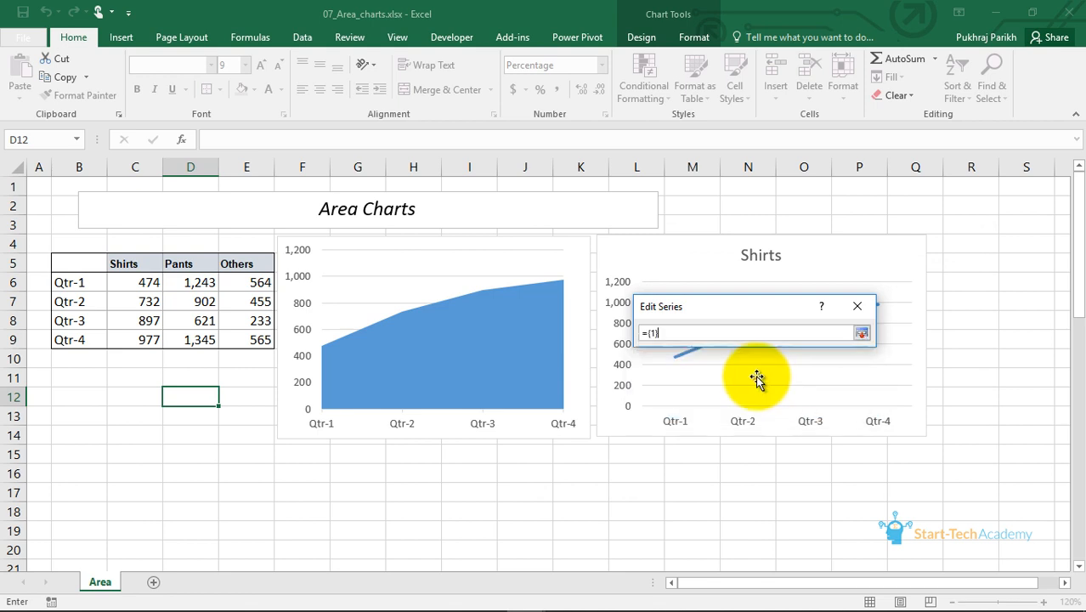
pyautogui.moveTo(671, 333); pyautogui.dragTo(620, 338)
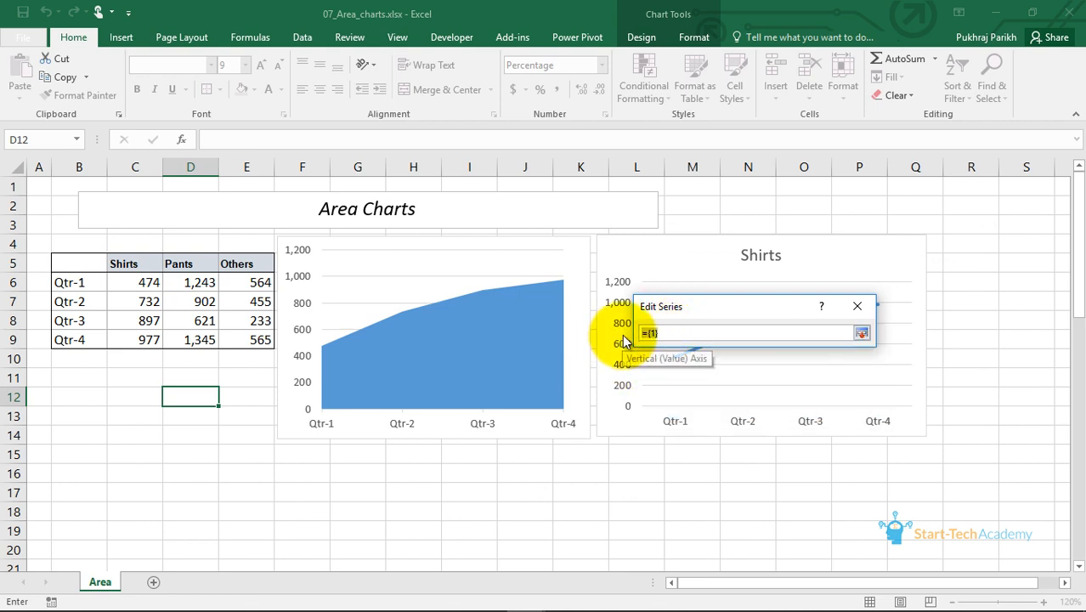
pyautogui.moveTo(197, 283); pyautogui.dragTo(196, 333)
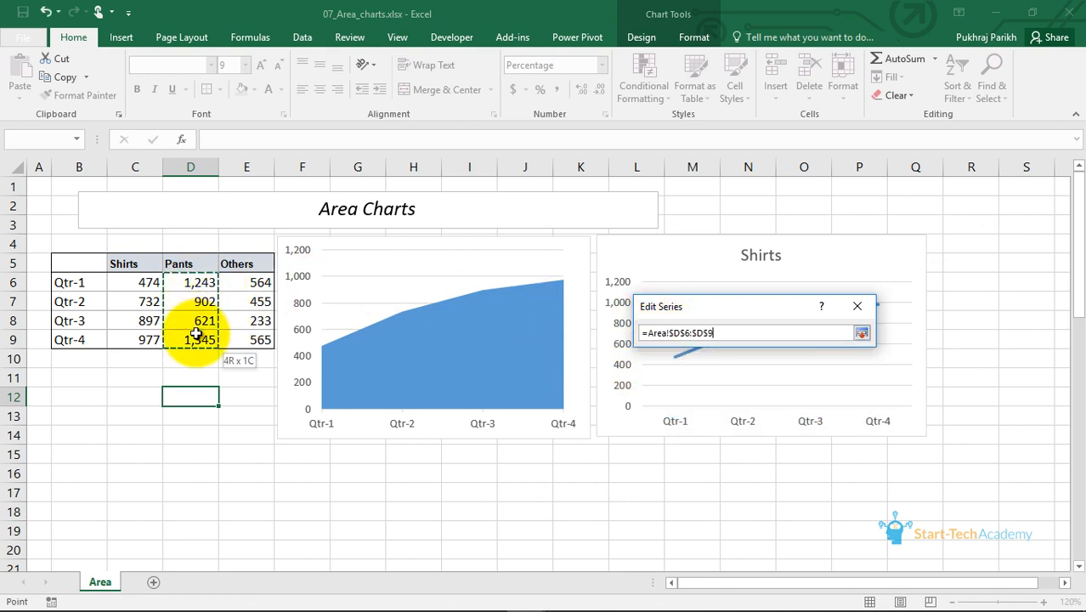
pyautogui.click(861, 333)
pyautogui.click(775, 400)
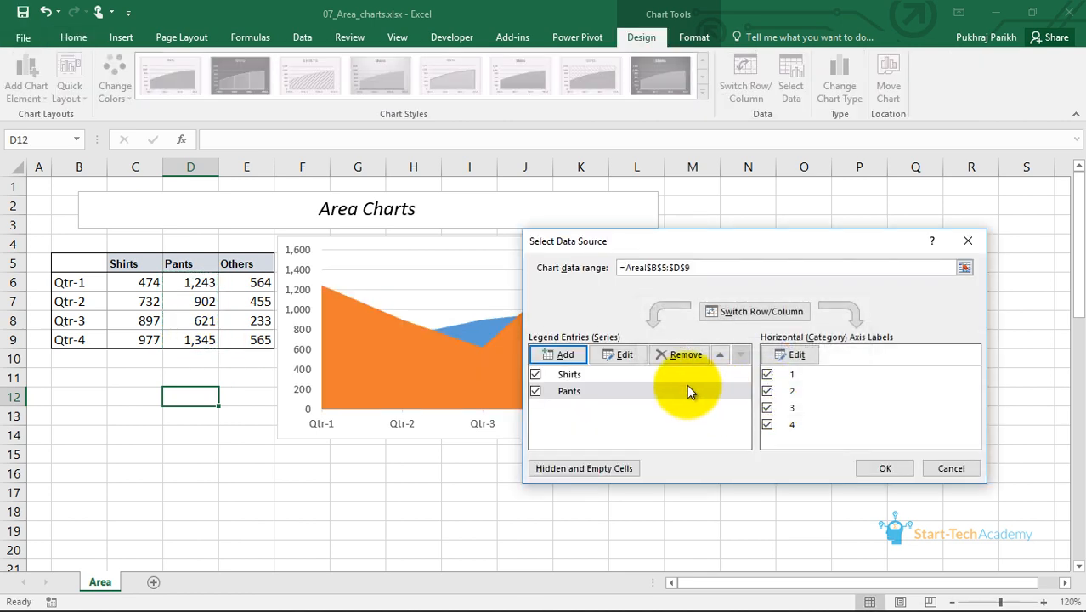
# - Add an Others series to the area chart, using E5 as its name and E6:E9 as its values
pyautogui.click(566, 355)
pyautogui.click(245, 263)
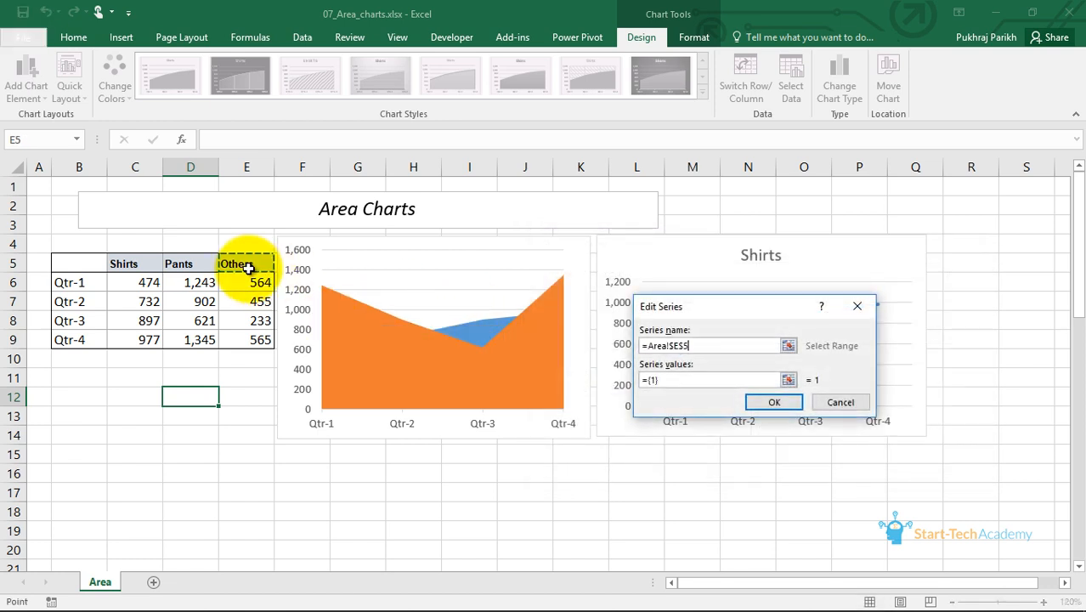
pyautogui.click(718, 377)
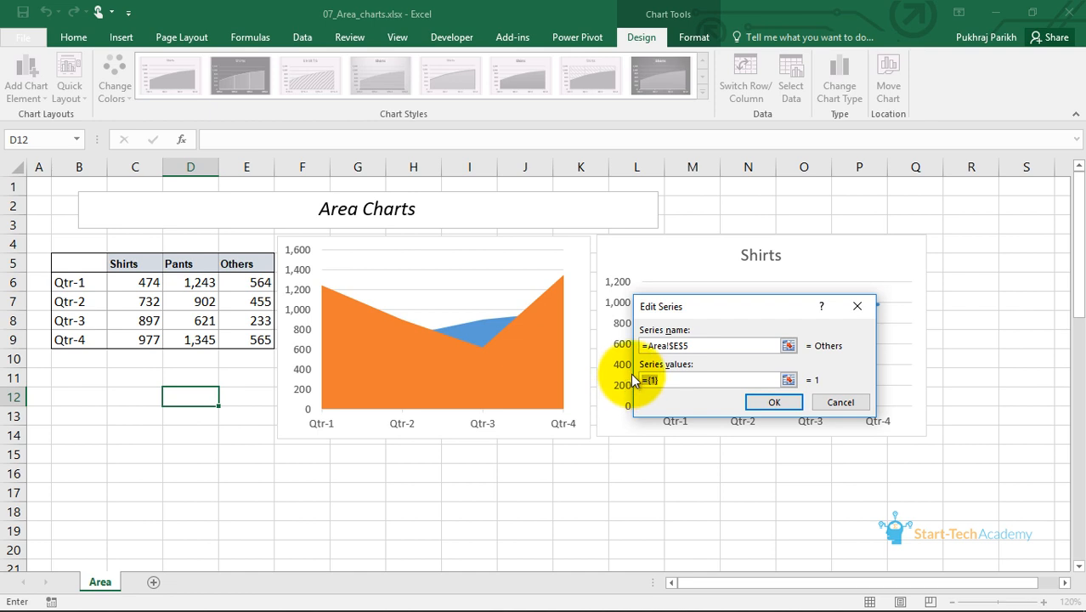
pyautogui.moveTo(252, 284); pyautogui.dragTo(260, 341)
pyautogui.click(773, 402)
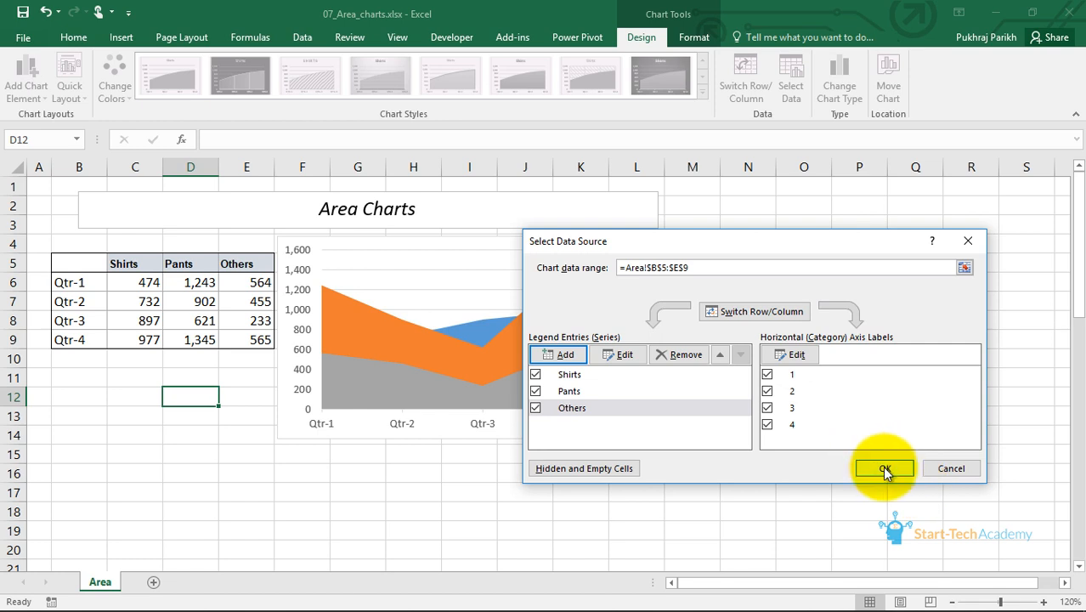
# - Set the area chart's horizontal axis labels to the quarter names in B6:B9 and apply the data source changes
pyautogui.click(796, 356)
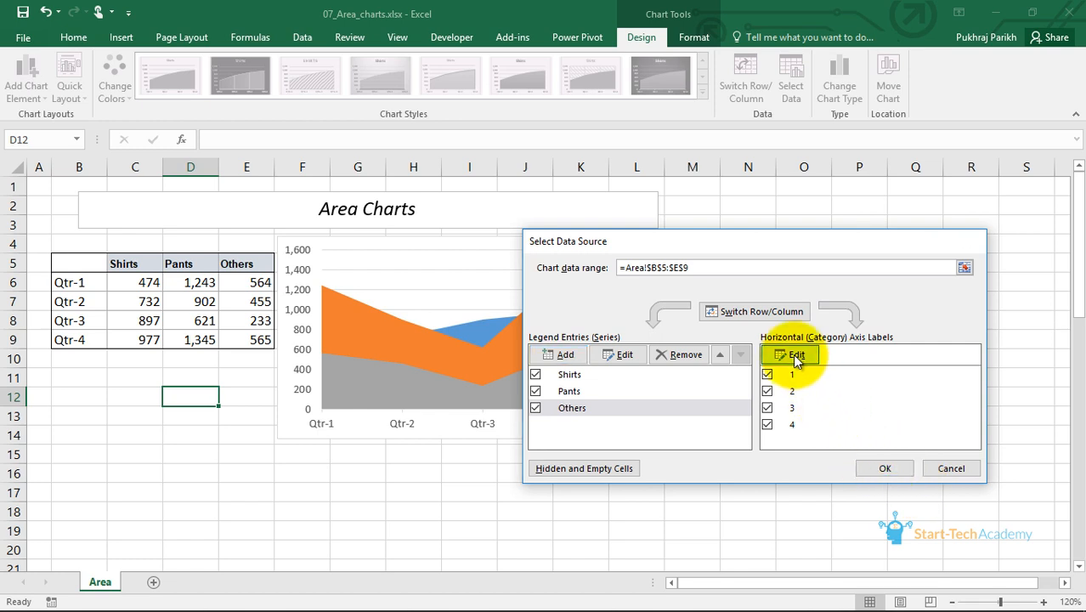
pyautogui.moveTo(66, 282); pyautogui.dragTo(74, 340)
pyautogui.click(770, 384)
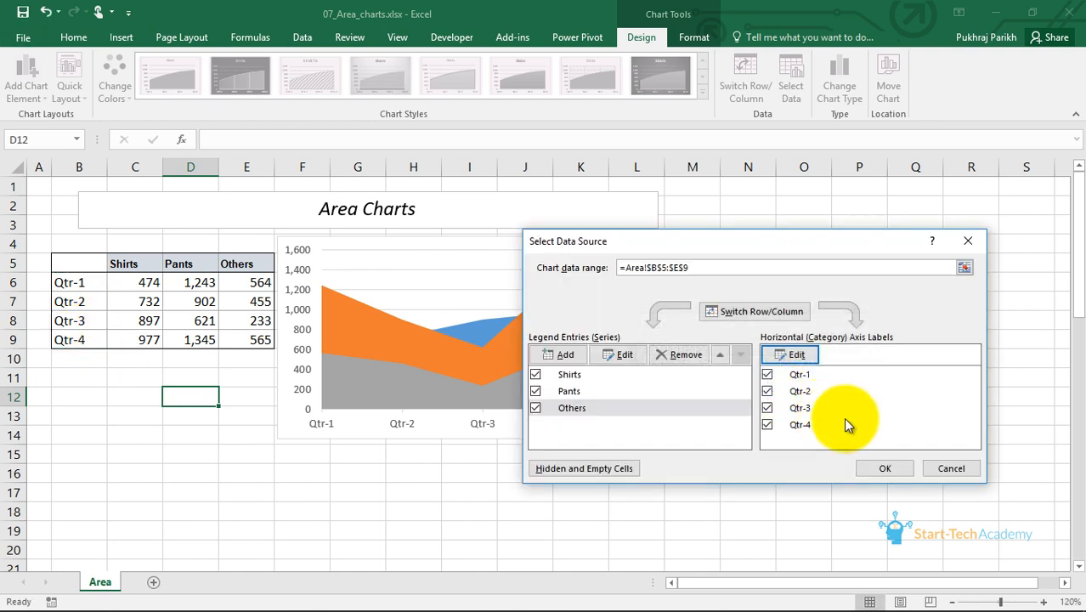
pyautogui.click(881, 470)
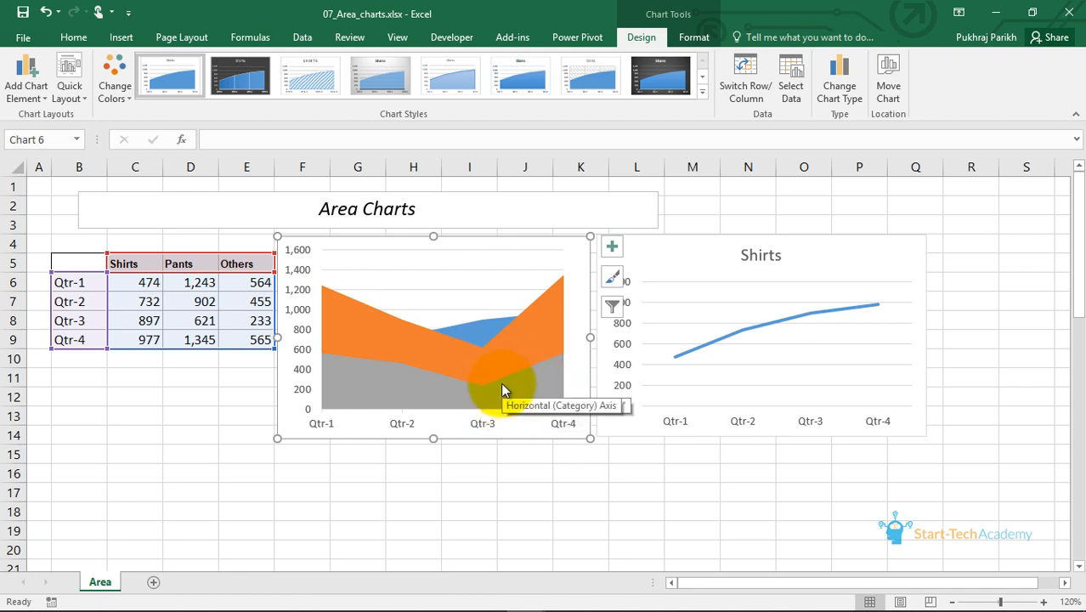
# - Add a legend to the area chart and enlarge the chart to just past column M and down to row 17
pyautogui.click(482, 359)
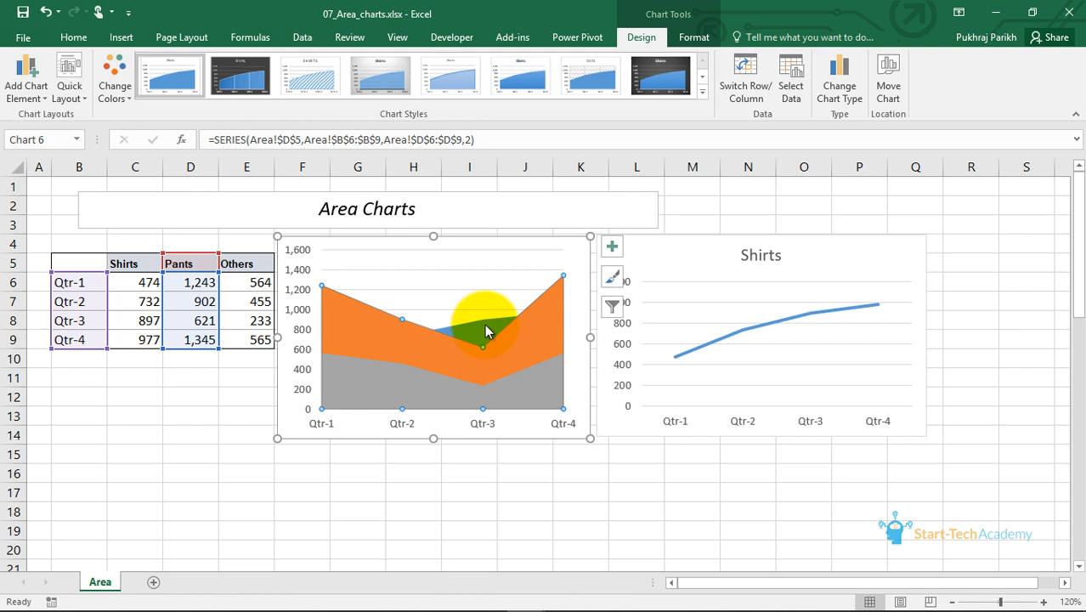
pyautogui.click(612, 246)
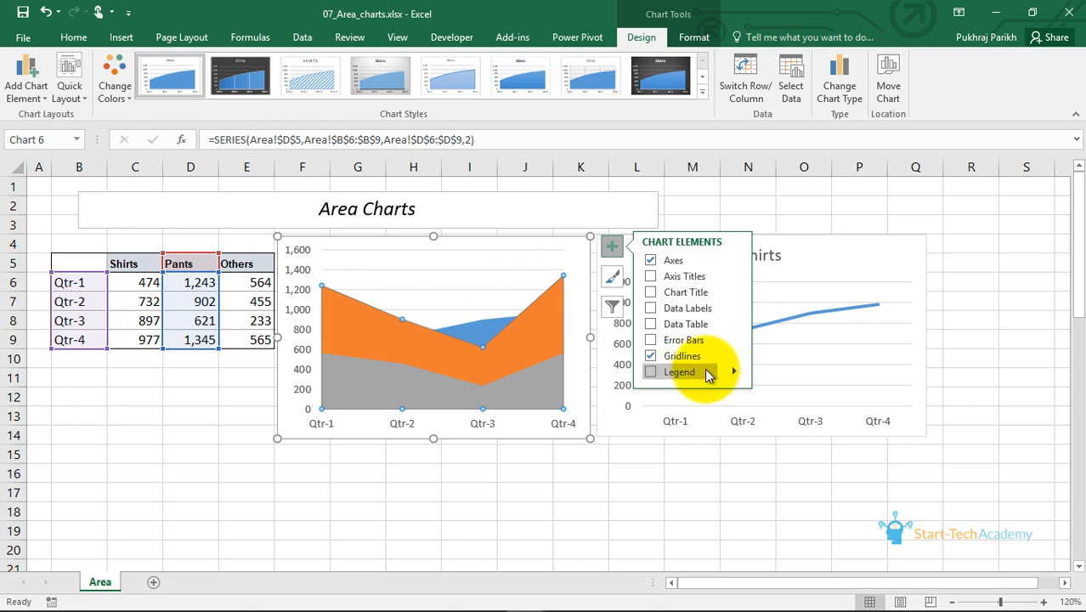
pyautogui.click(645, 371)
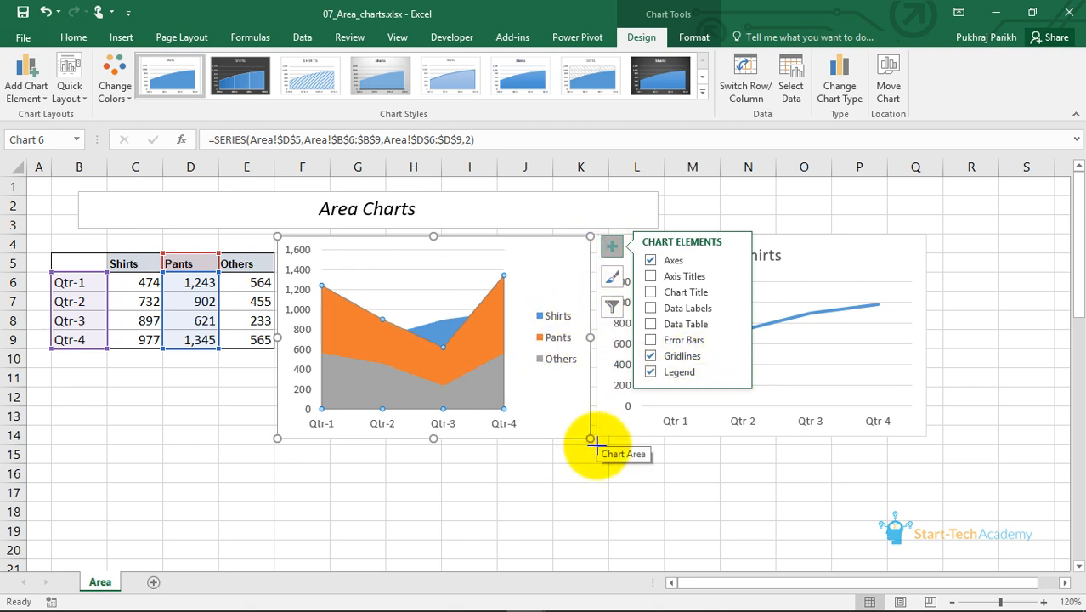
pyautogui.moveTo(592, 440); pyautogui.dragTo(730, 500)
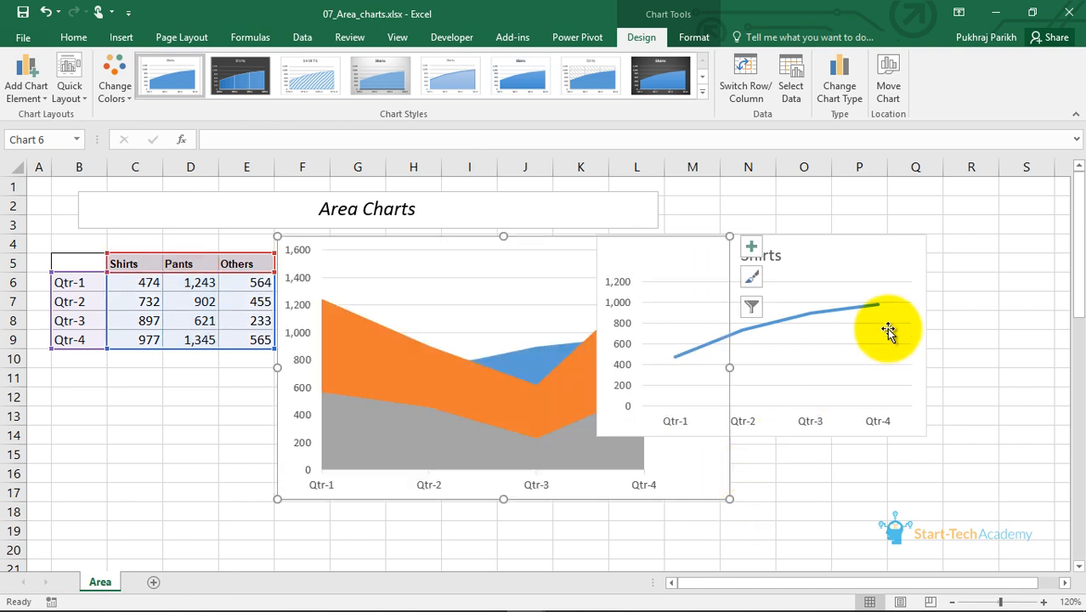
# - Delete the Shirts line chart that overlaps the enlarged area chart
pyautogui.click(890, 297)
pyautogui.moveTo(876, 244); pyautogui.dragTo(991, 239)
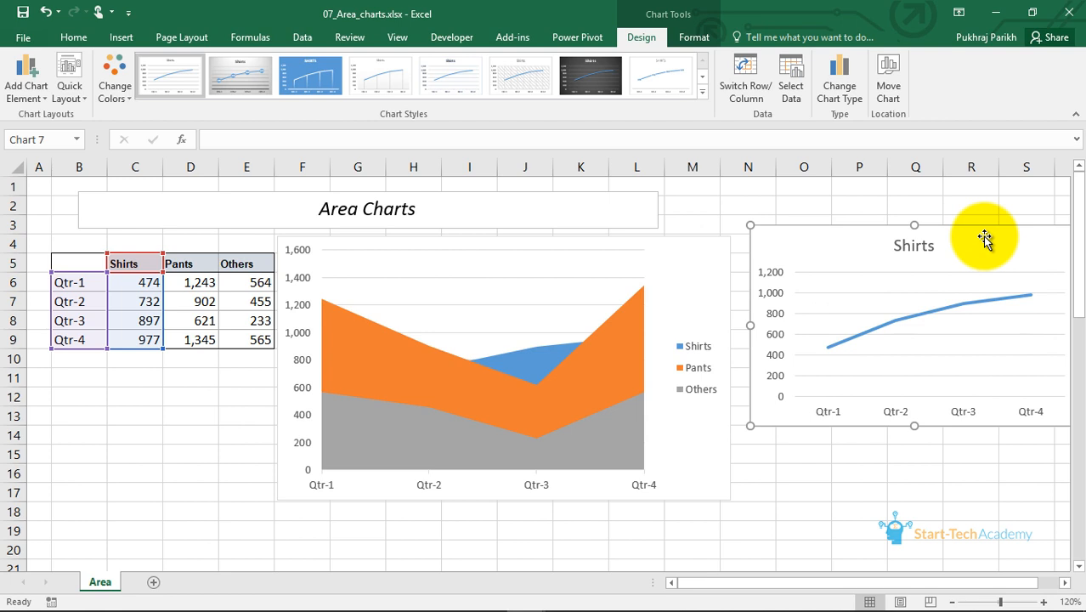
pyautogui.press('Delete')
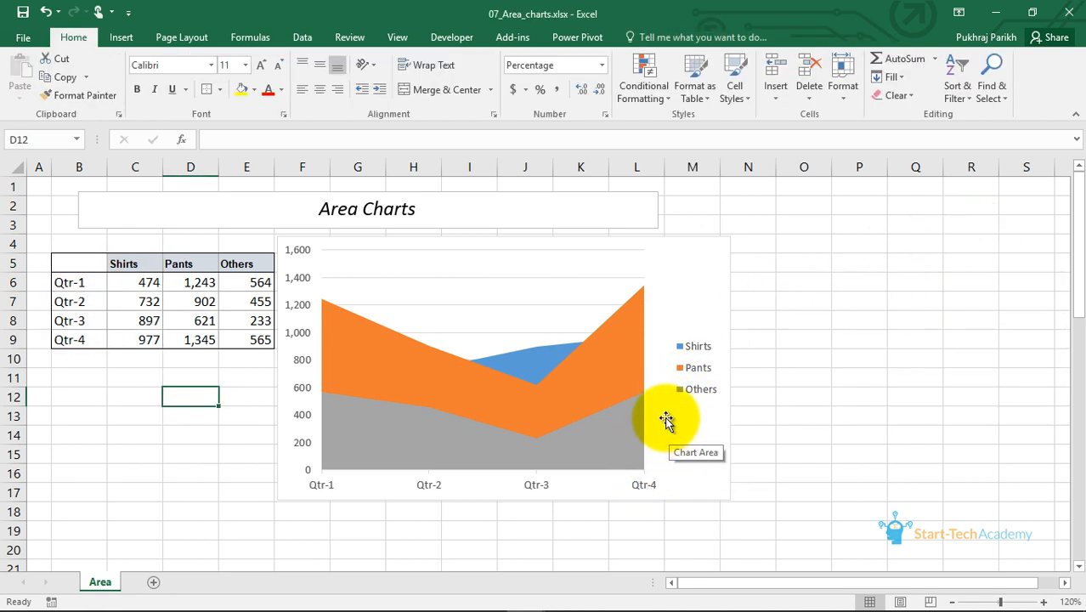
# - Give the Pants series in the area chart a solid fill with 31% transparency
pyautogui.click(553, 396)
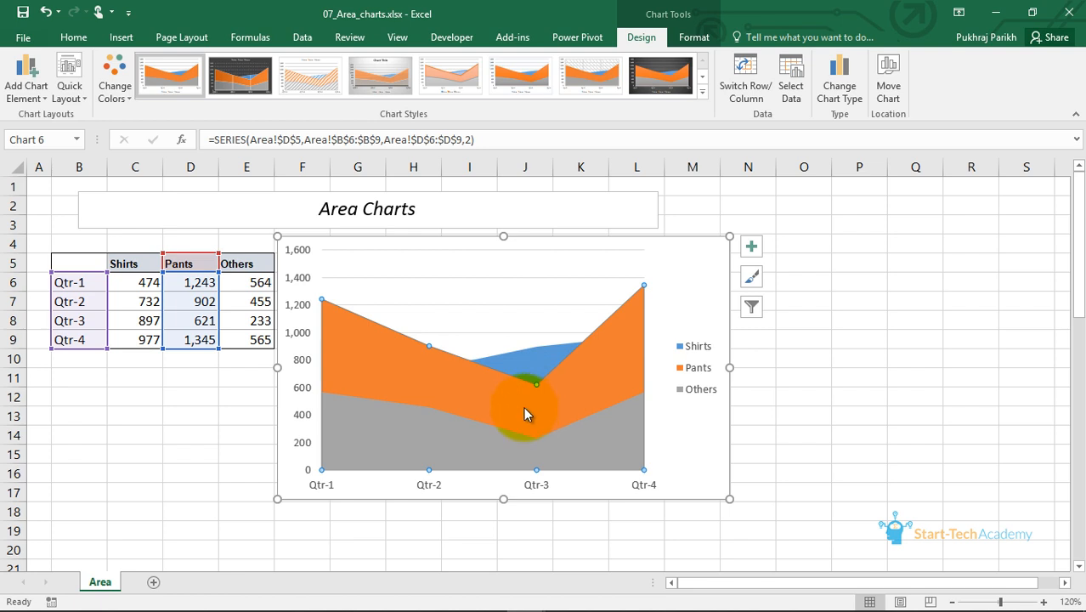
pyautogui.doubleClick(563, 395)
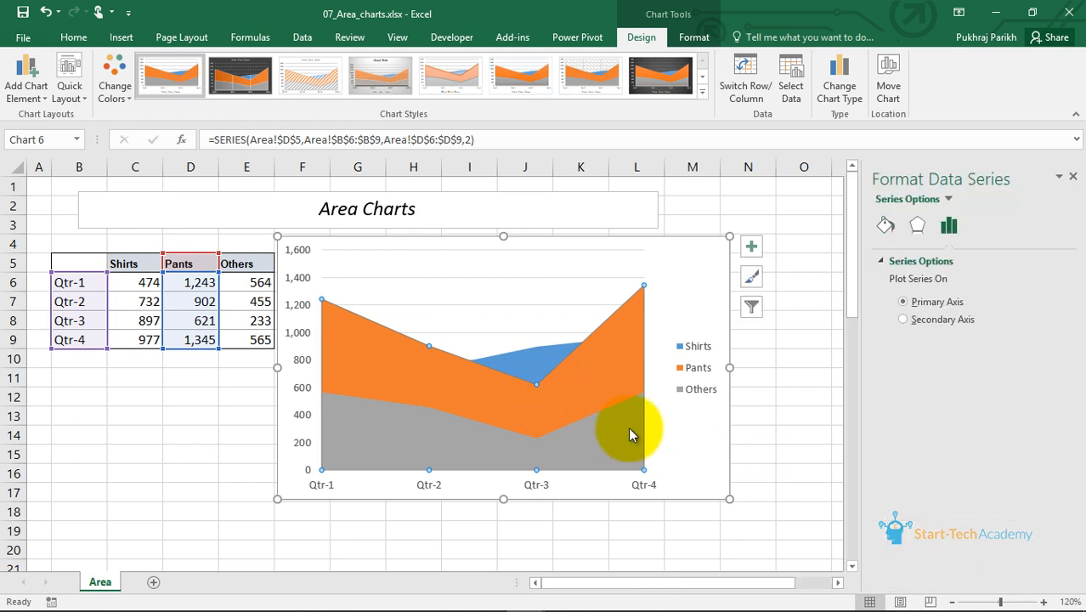
pyautogui.click(885, 224)
pyautogui.click(897, 302)
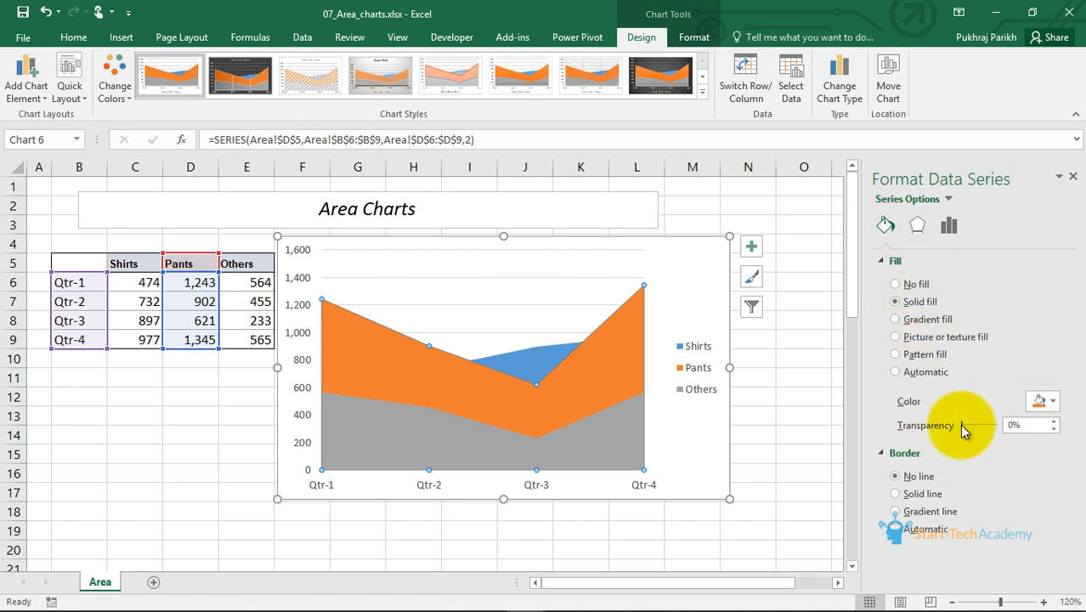
pyautogui.moveTo(963, 423); pyautogui.dragTo(972, 425)
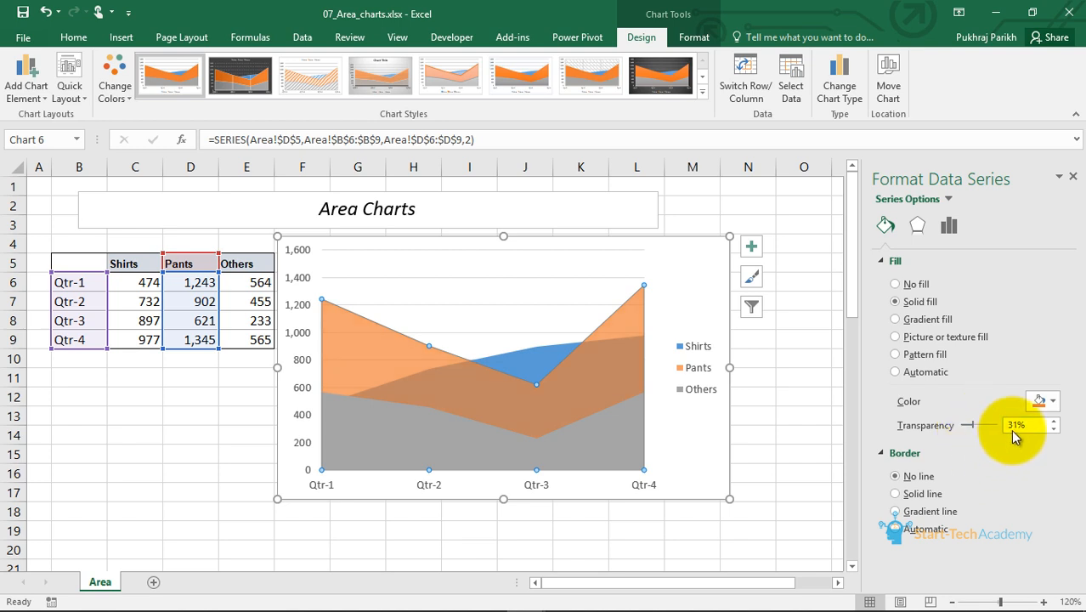
# - Give the Others series in the area chart a solid gray fill with 58% transparency
pyautogui.click(948, 199)
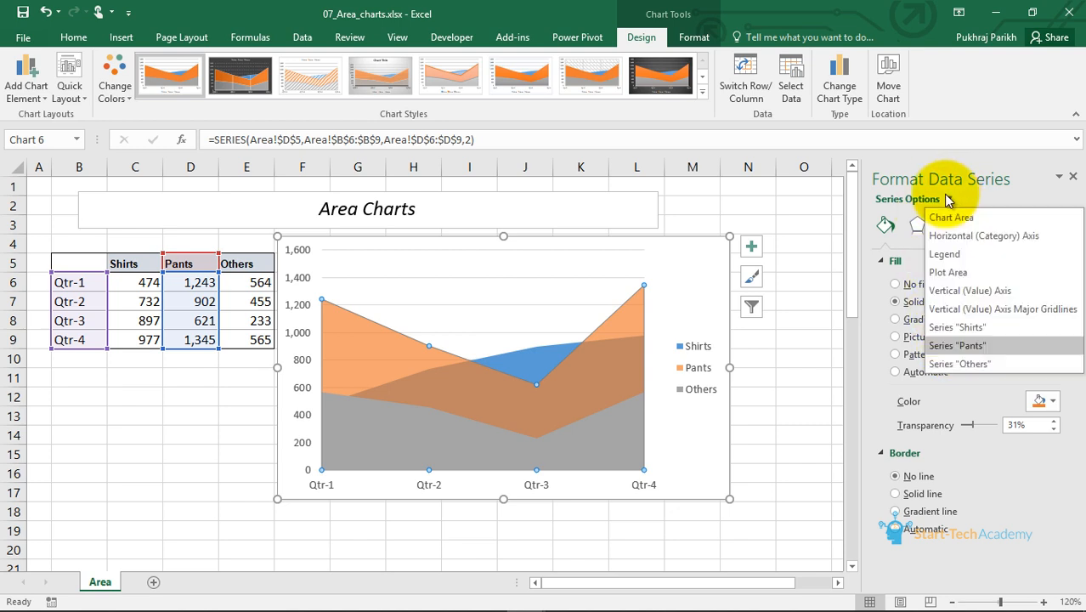
pyautogui.click(962, 363)
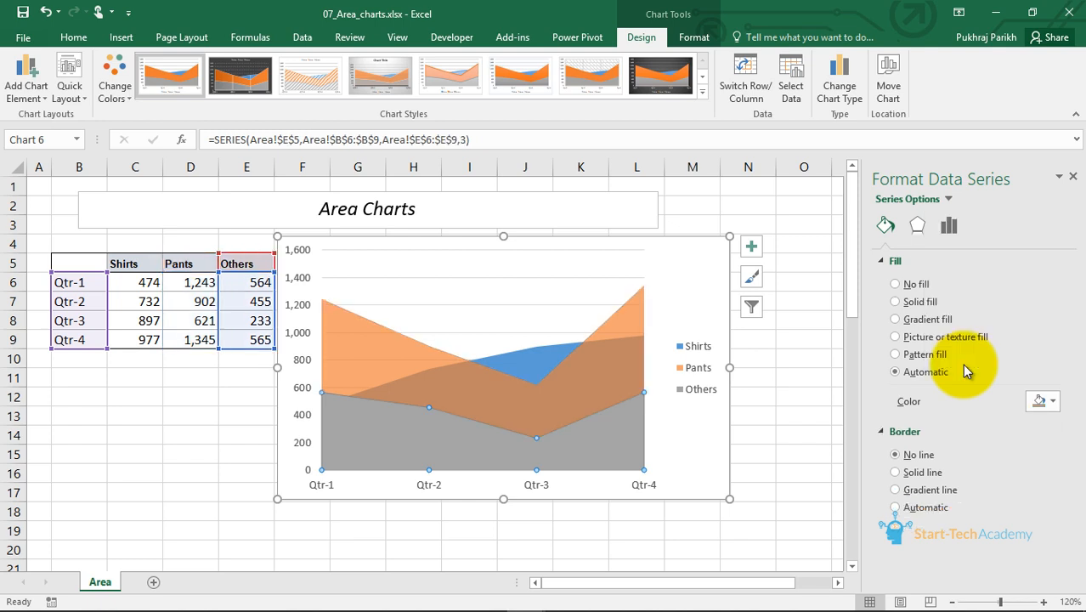
pyautogui.click(923, 304)
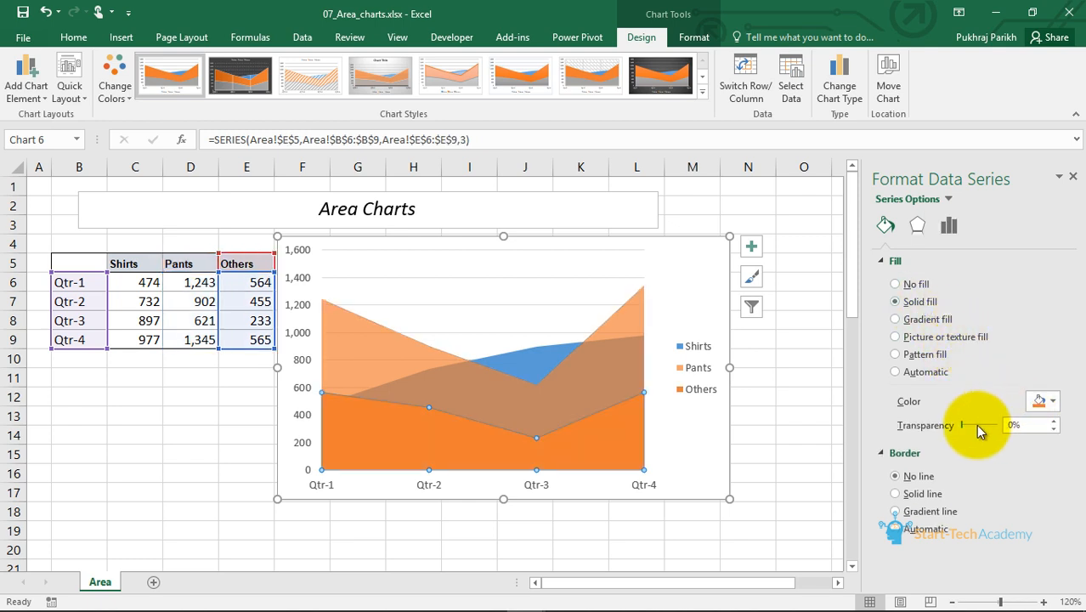
pyautogui.moveTo(964, 425); pyautogui.dragTo(987, 432)
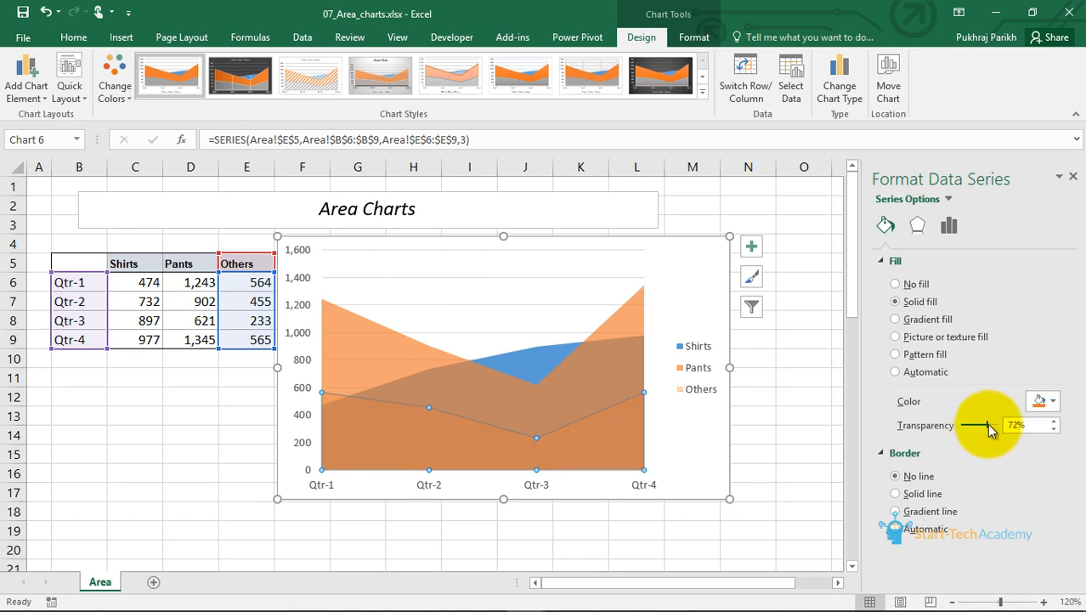
pyautogui.moveTo(987, 424); pyautogui.dragTo(984, 426)
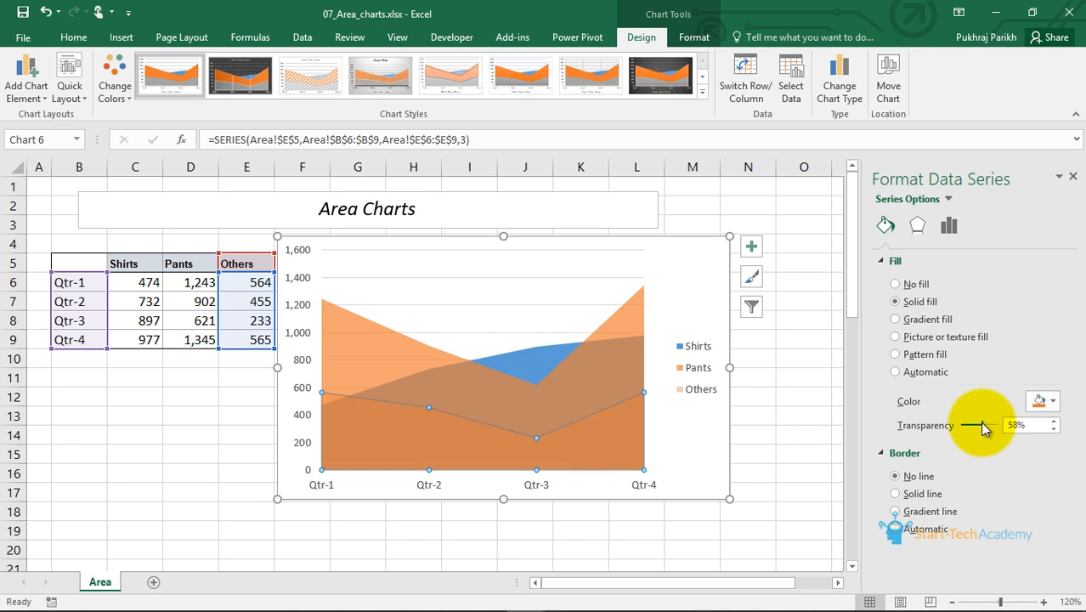
pyautogui.click(1043, 401)
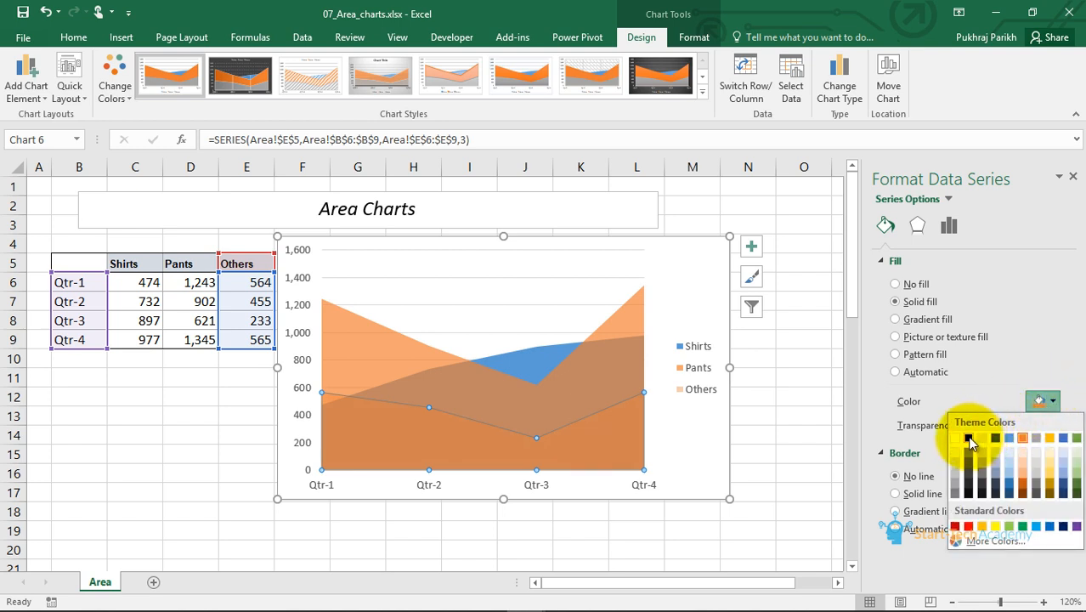
pyautogui.click(954, 480)
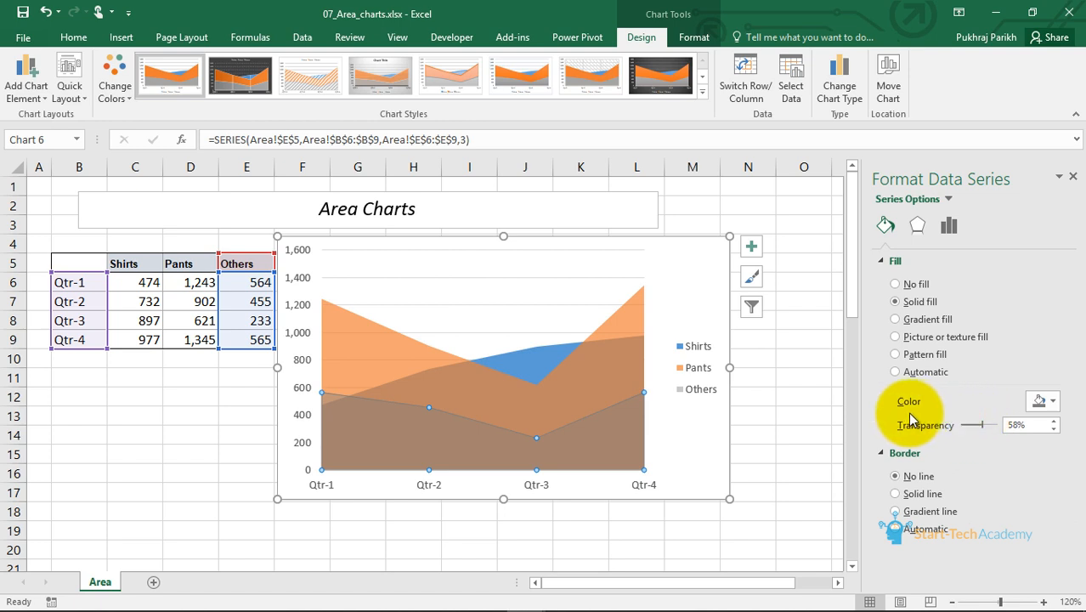
# - Change the area chart with Shirts, Pants and Others to the Stacked Area type, keeping the quarters along the horizontal axis
pyautogui.click(837, 395)
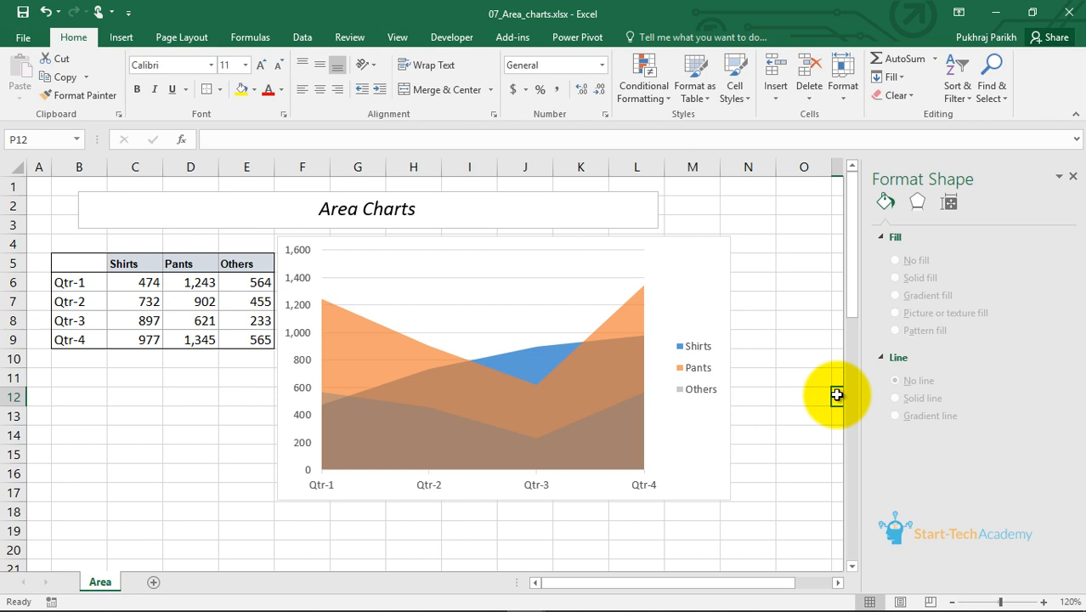
pyautogui.click(586, 406)
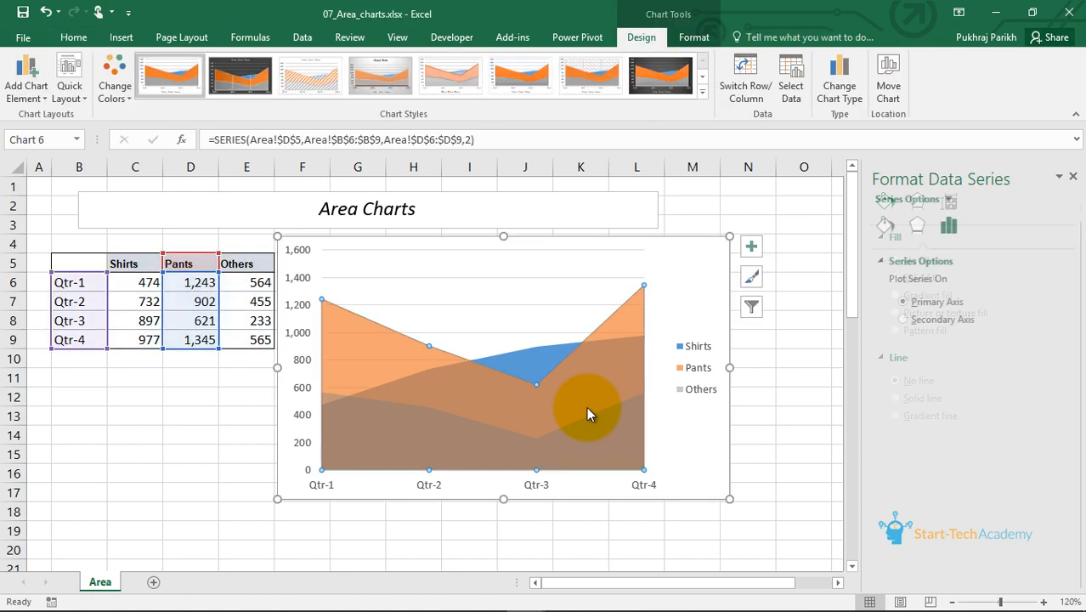
pyautogui.click(847, 73)
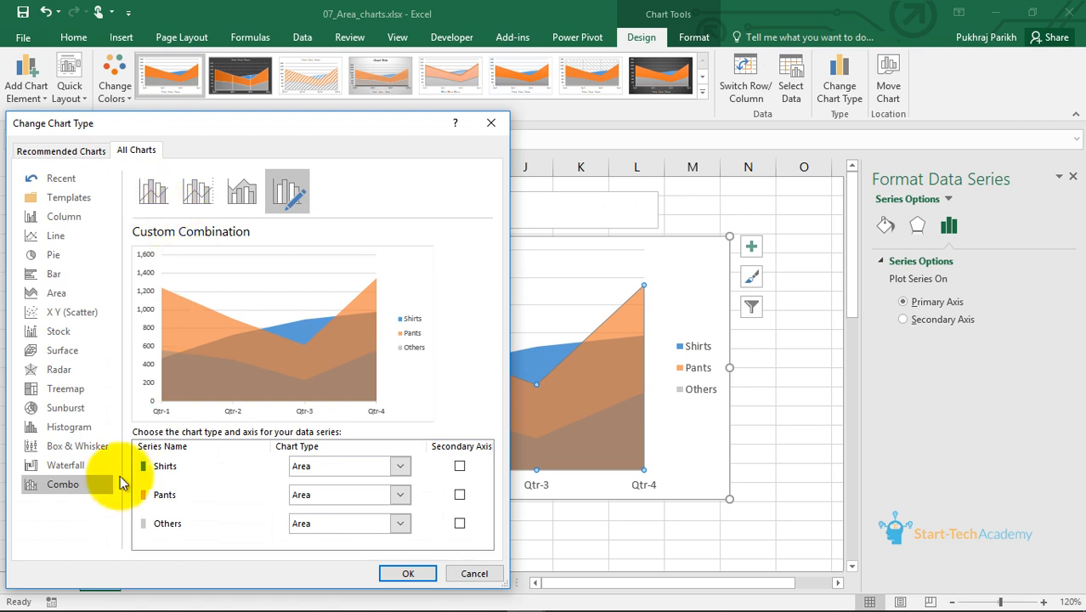
pyautogui.click(58, 292)
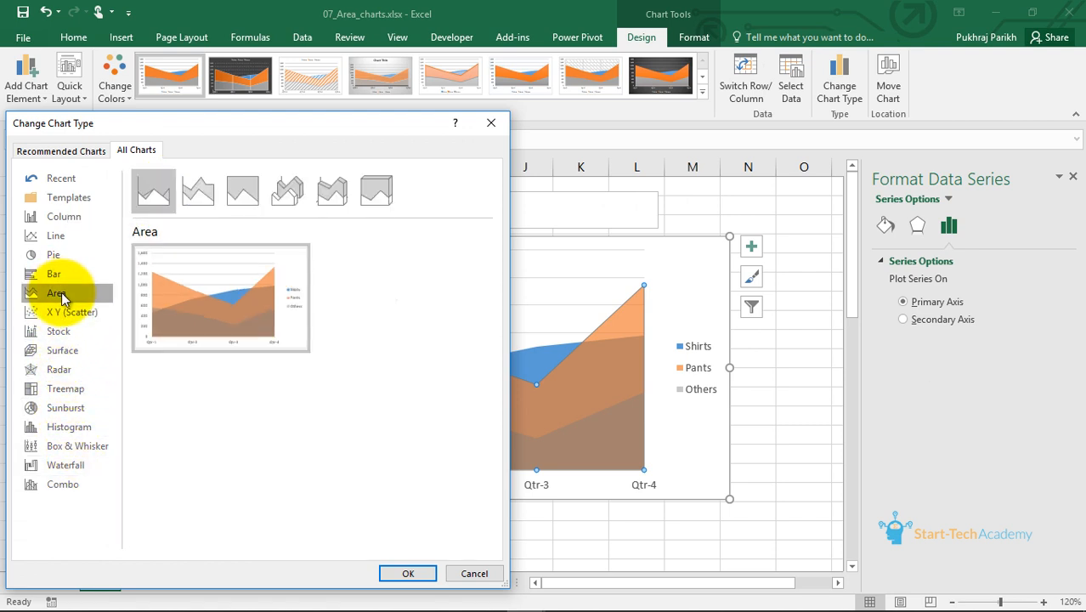
pyautogui.click(192, 201)
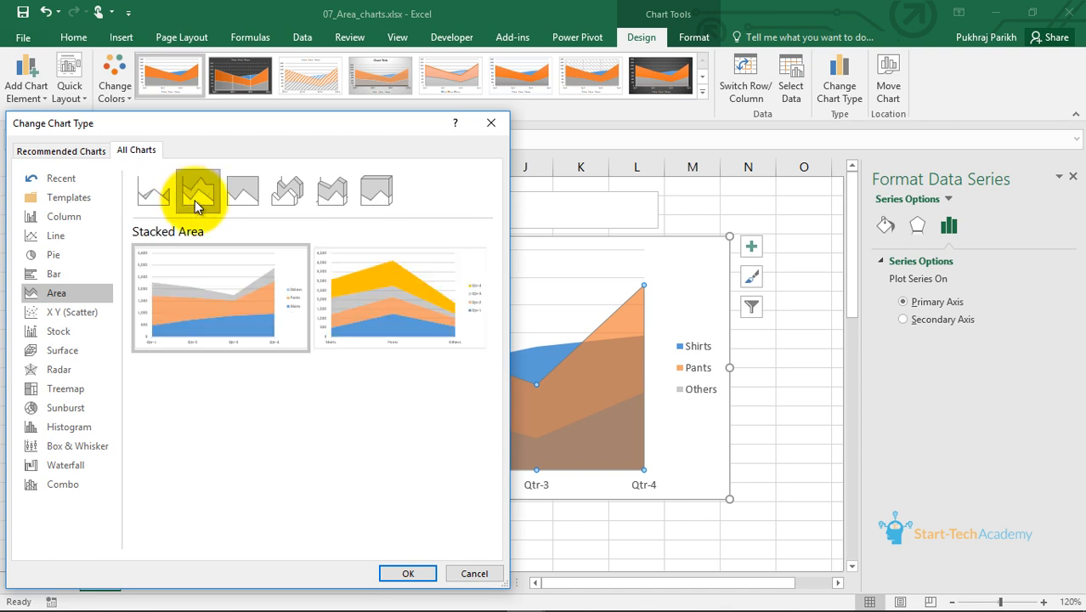
pyautogui.click(406, 573)
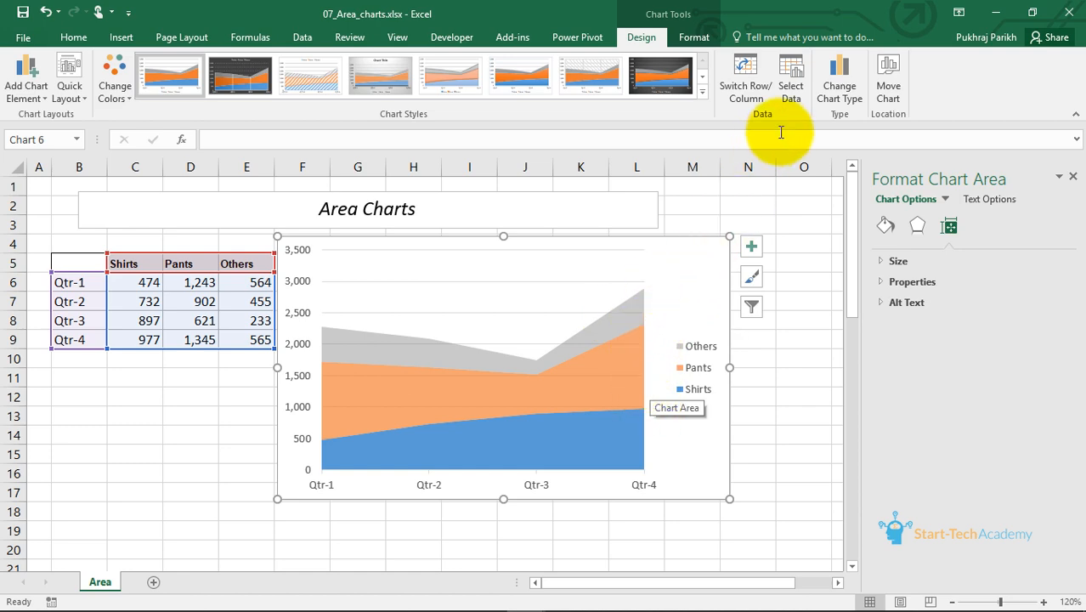
# - Change the stacked chart to the 100% Stacked Area type, with the quarters on the horizontal axis
pyautogui.click(861, 84)
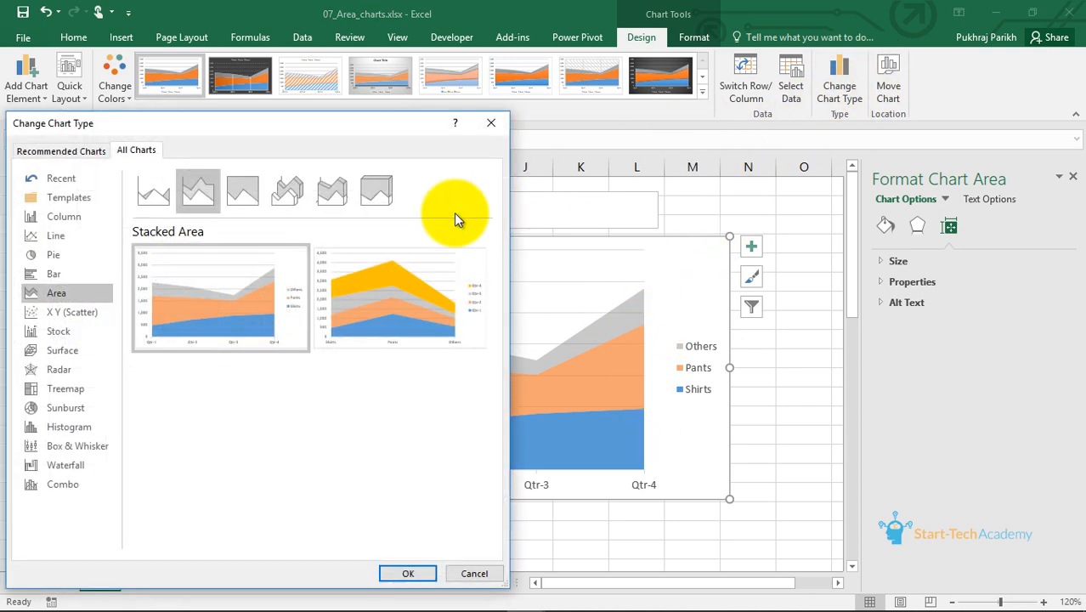
pyautogui.click(243, 190)
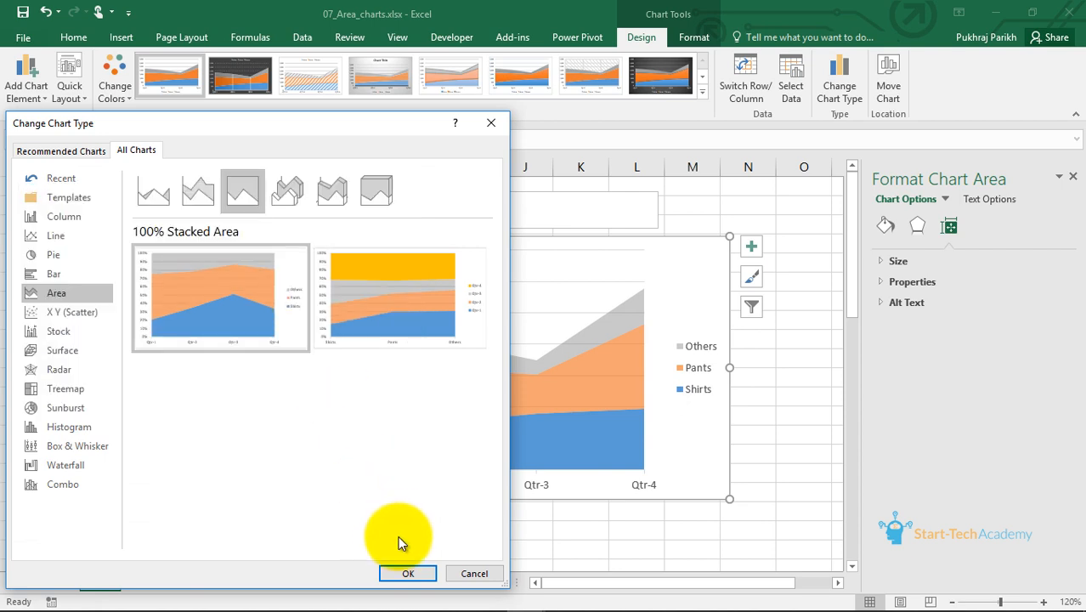
pyautogui.click(406, 573)
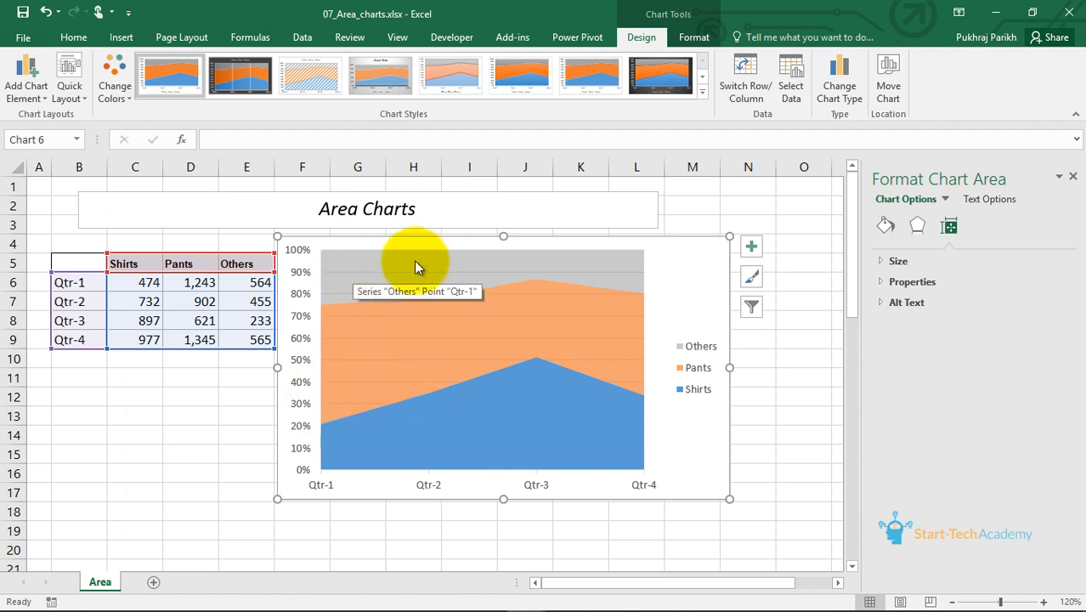
# - Change the 100% stacked chart to the 3-D Area type, with Shirts, Pants and Others as separate depth series
pyautogui.click(829, 78)
pyautogui.click(297, 200)
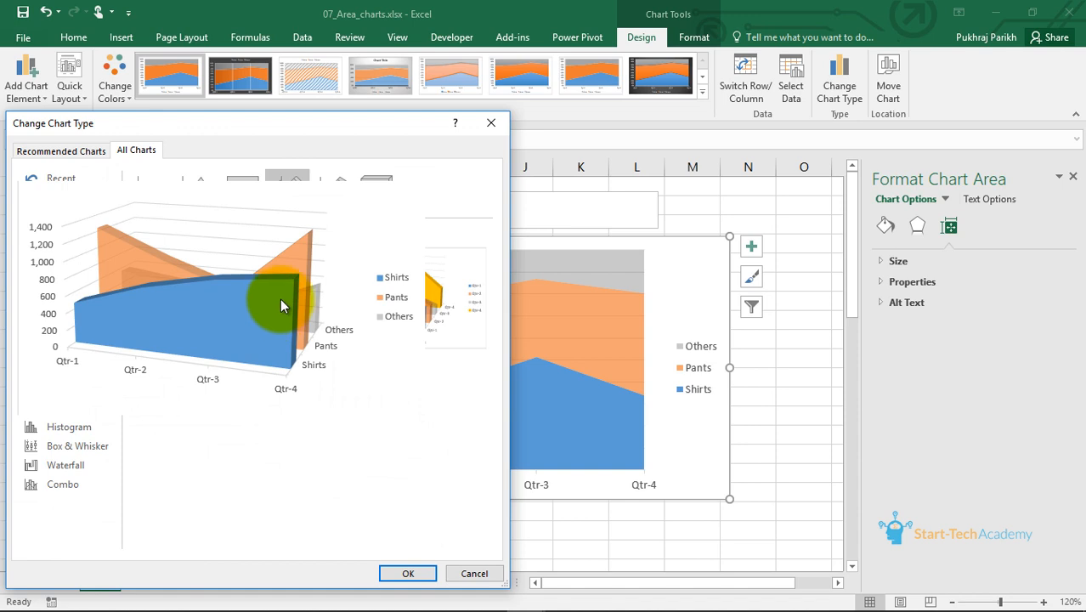
pyautogui.click(406, 574)
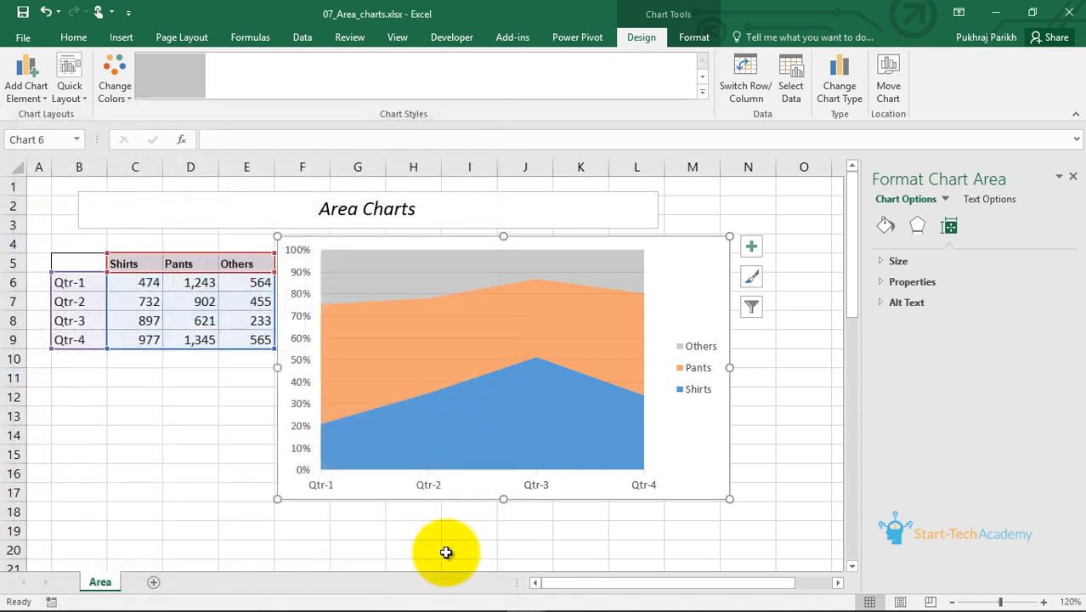